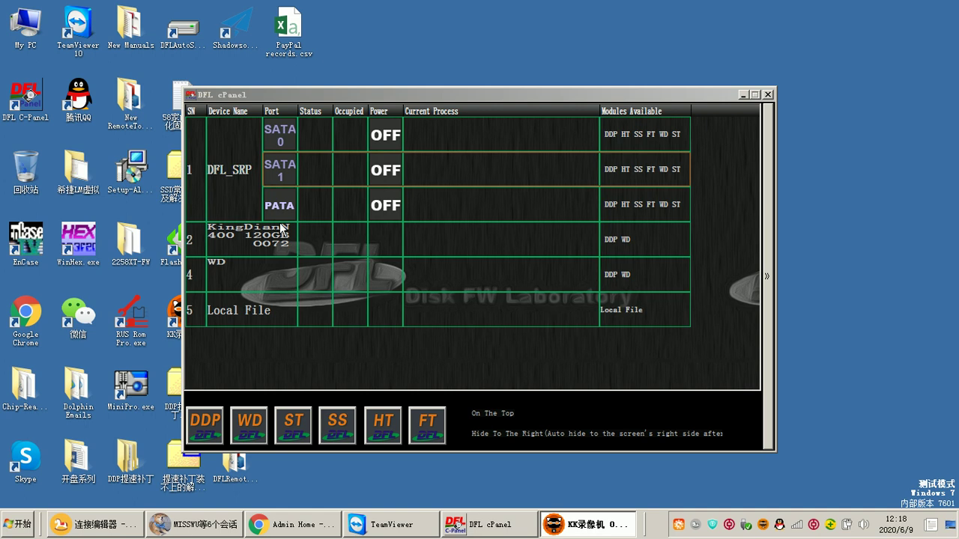
Launch the WD module on the DFL_SRP SATA 1 port and power on the connected drive
left_click(319, 168)
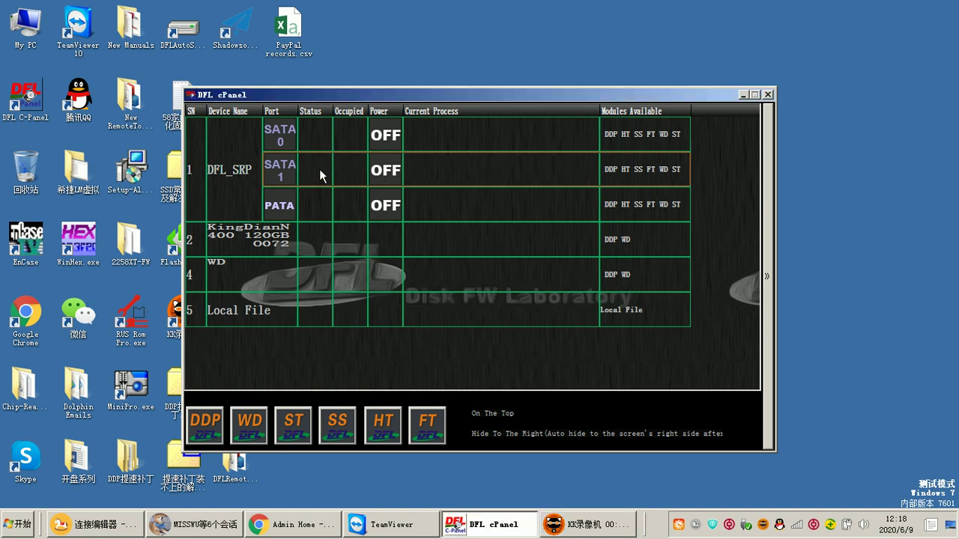
left_click(319, 168)
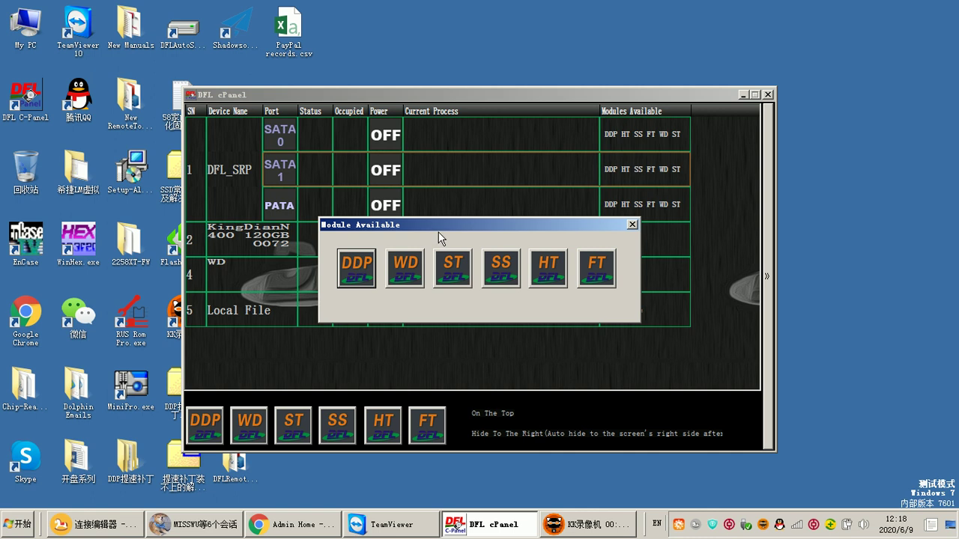
left_click_drag(439, 224, 441, 214)
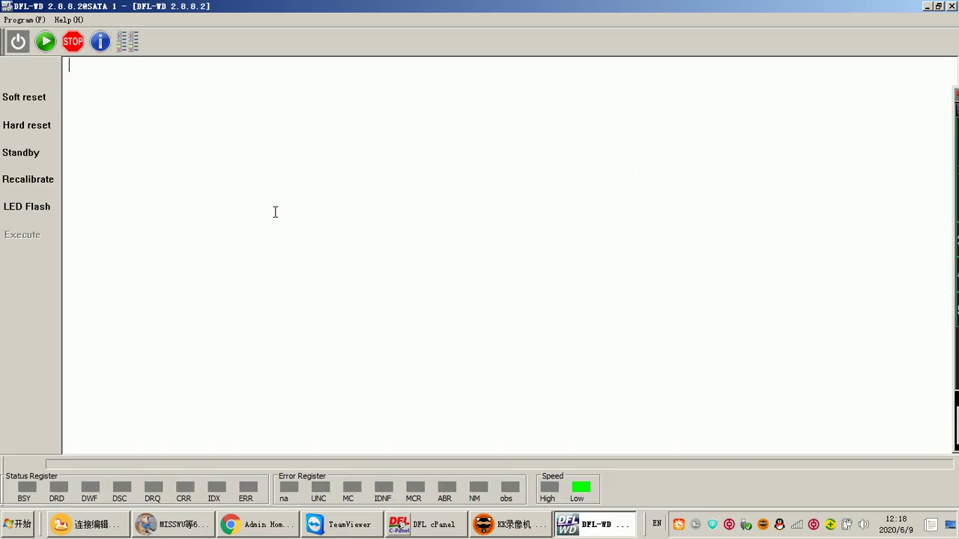
left_click(18, 41)
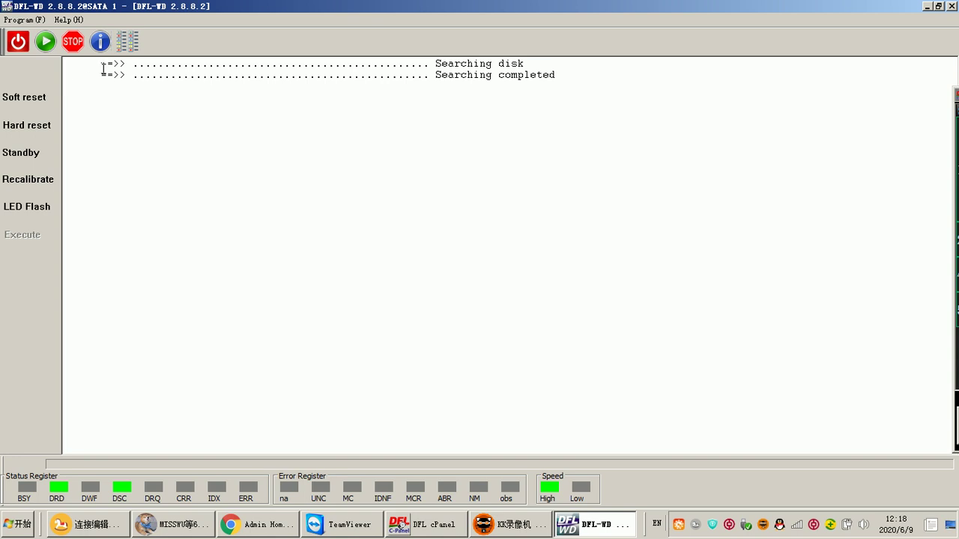
Identify the drive in Normal mode with the WDC Marvall family, automatically get its factory details and accept them
left_click(44, 41)
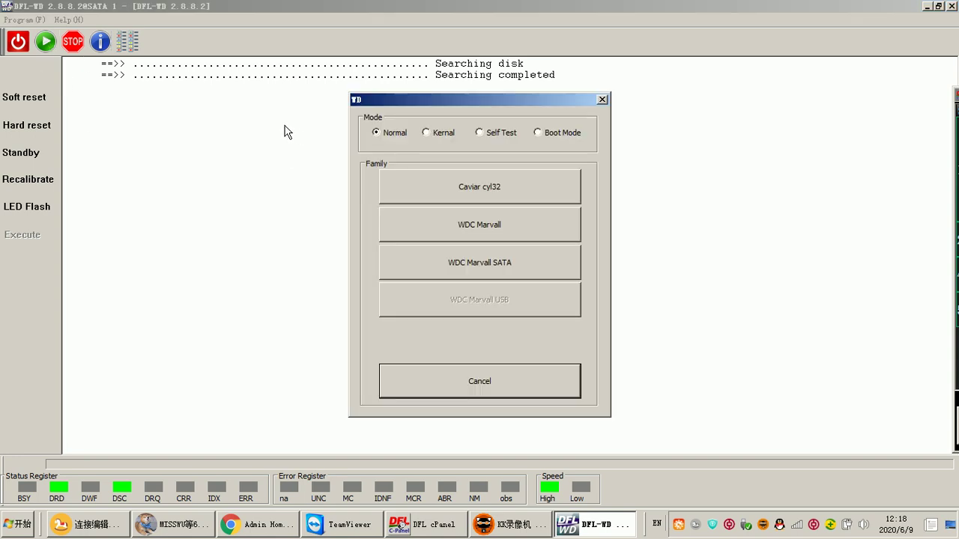
left_click(502, 234)
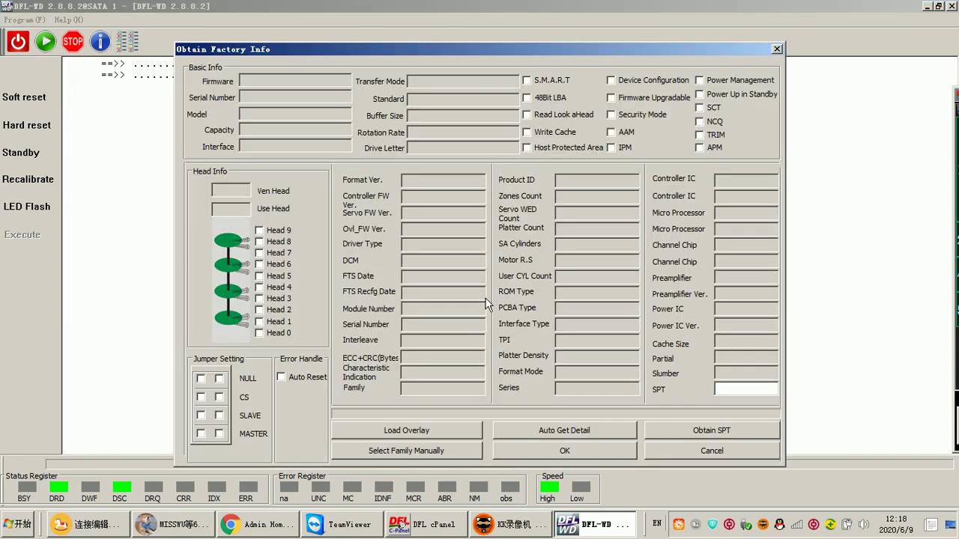
left_click(591, 432)
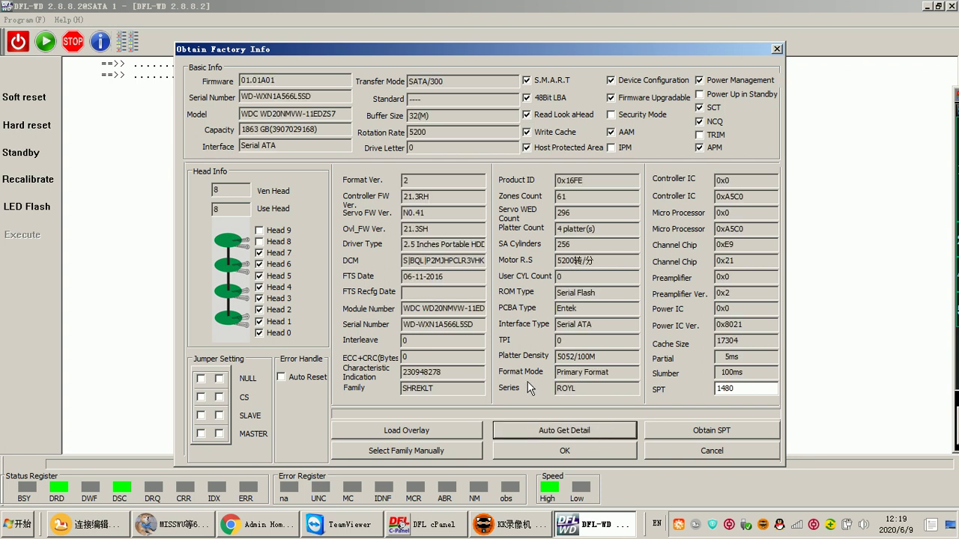
left_click(565, 450)
left_click(546, 406)
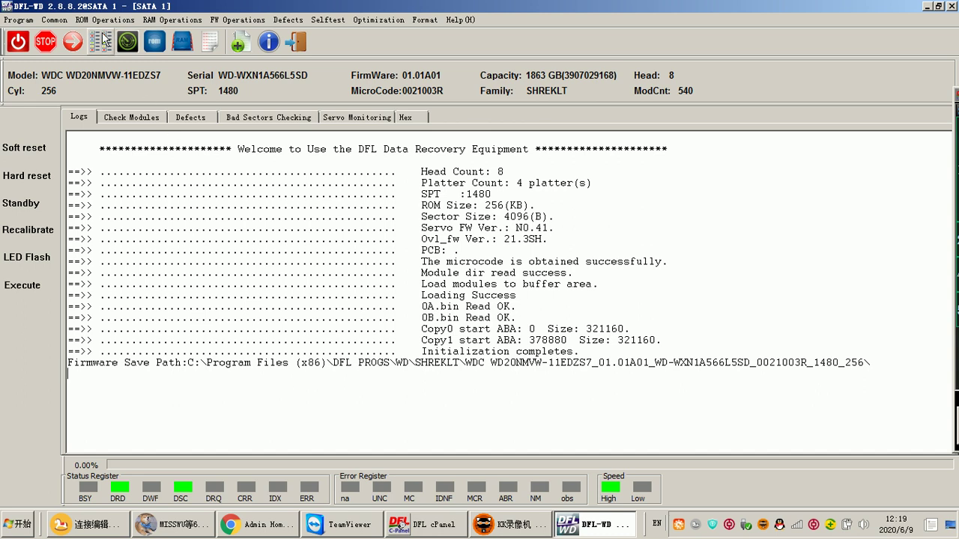
left_click(54, 19)
mouse_move(77, 22)
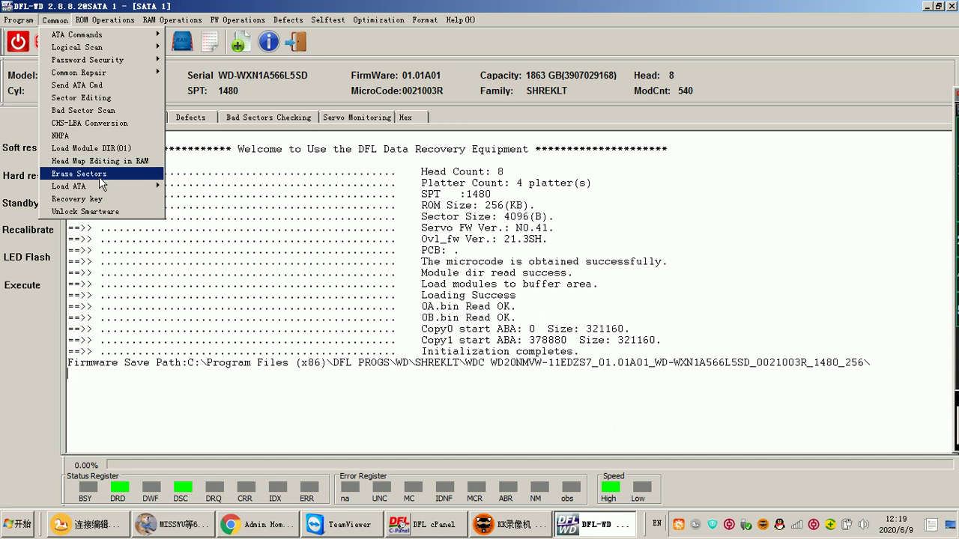
mouse_move(172, 20)
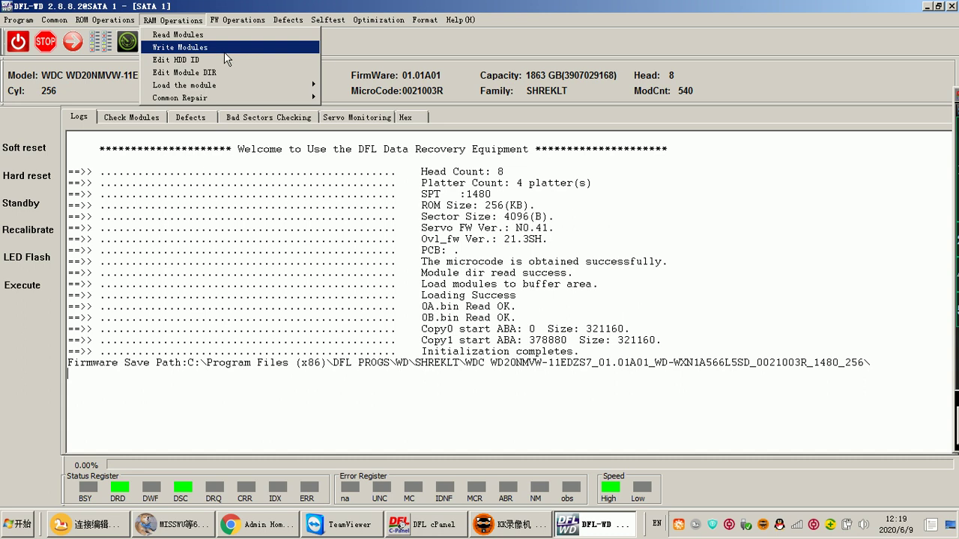
left_click(220, 174)
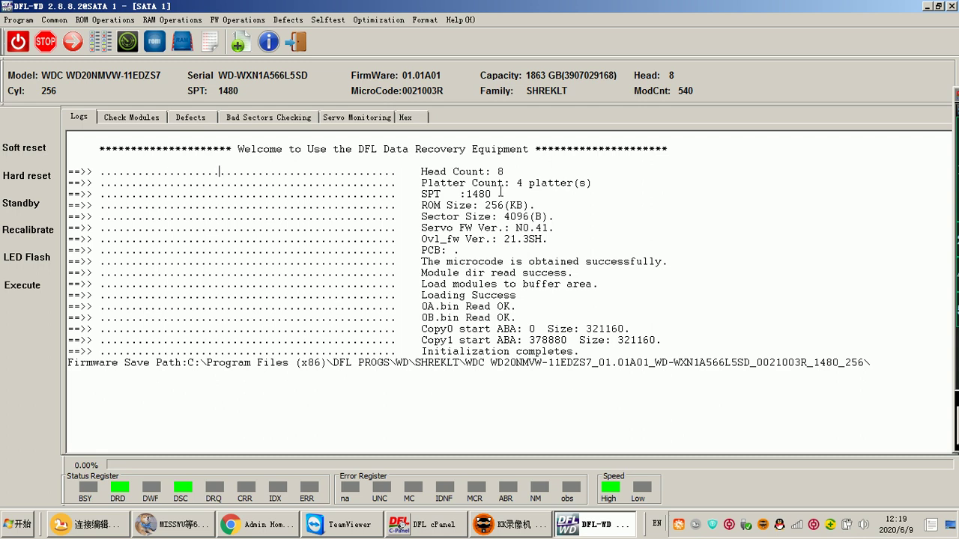
Switch to DFL cPanel and launch the DDP module on the SATA 1 port
left_click(447, 533)
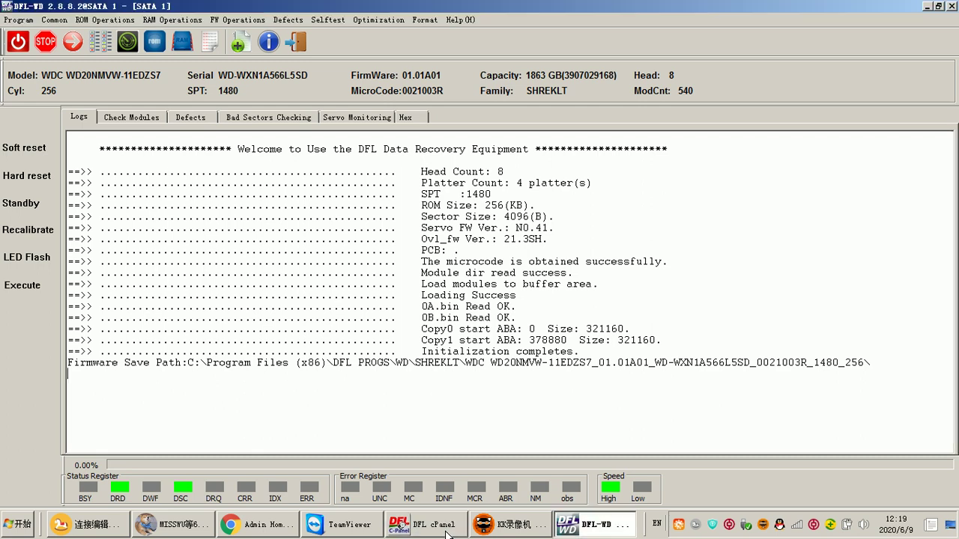
left_click(447, 533)
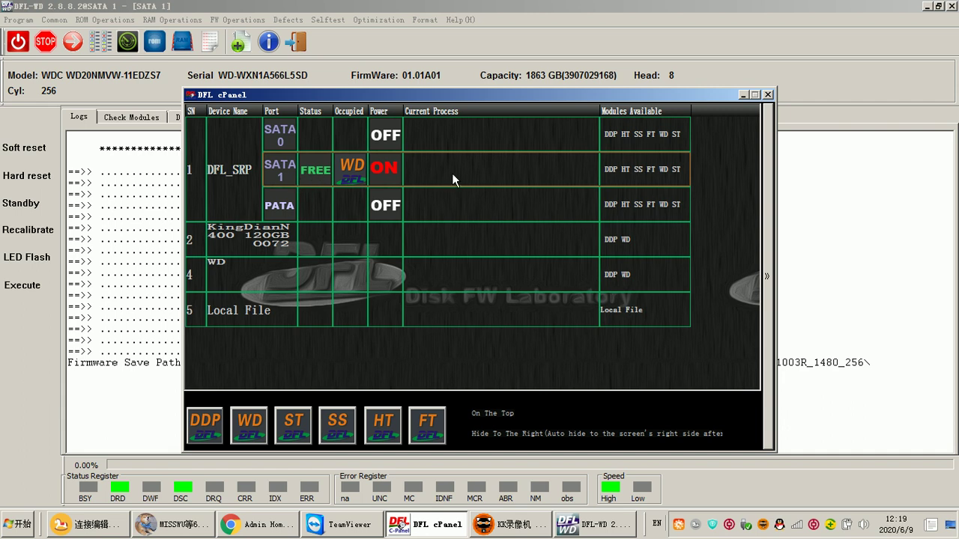
left_click(208, 419)
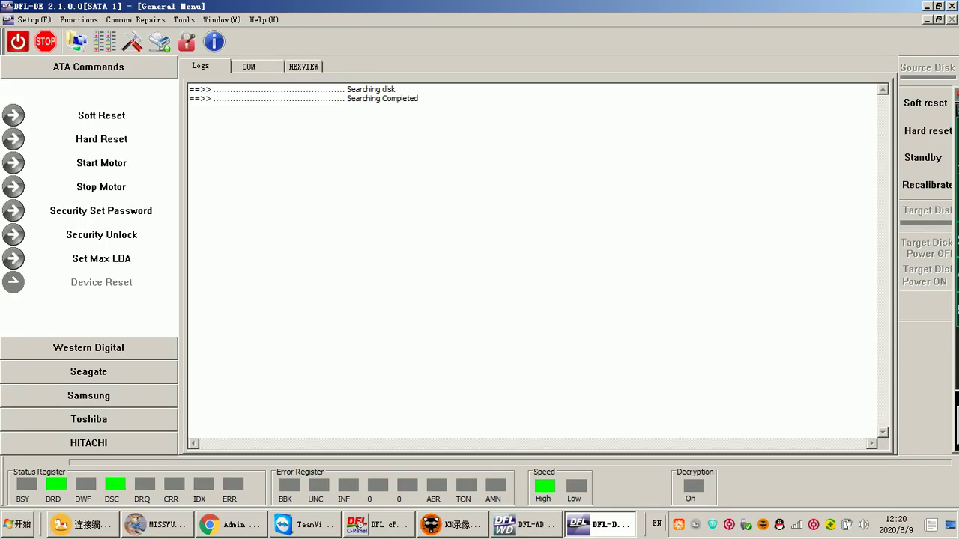
Restore the DFL-DE window to a smaller floating size and expand its Western Digital commands
left_click(938, 6)
left_click_drag(311, 82, 354, 90)
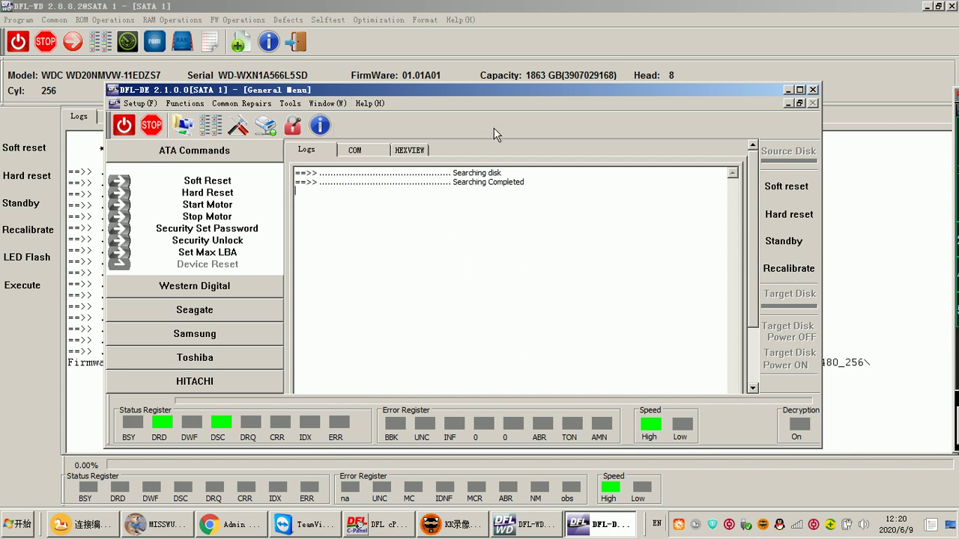
left_click_drag(638, 88, 667, 73)
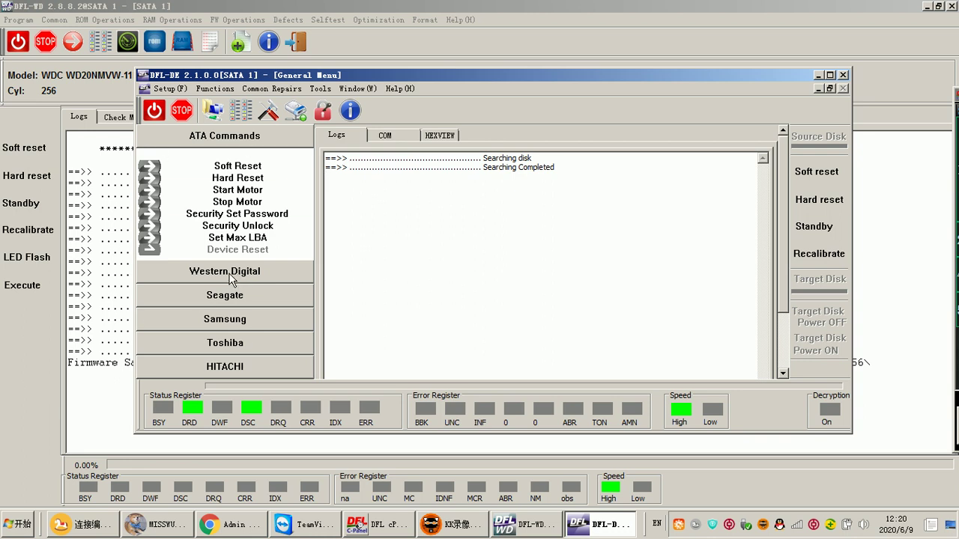
left_click(230, 275)
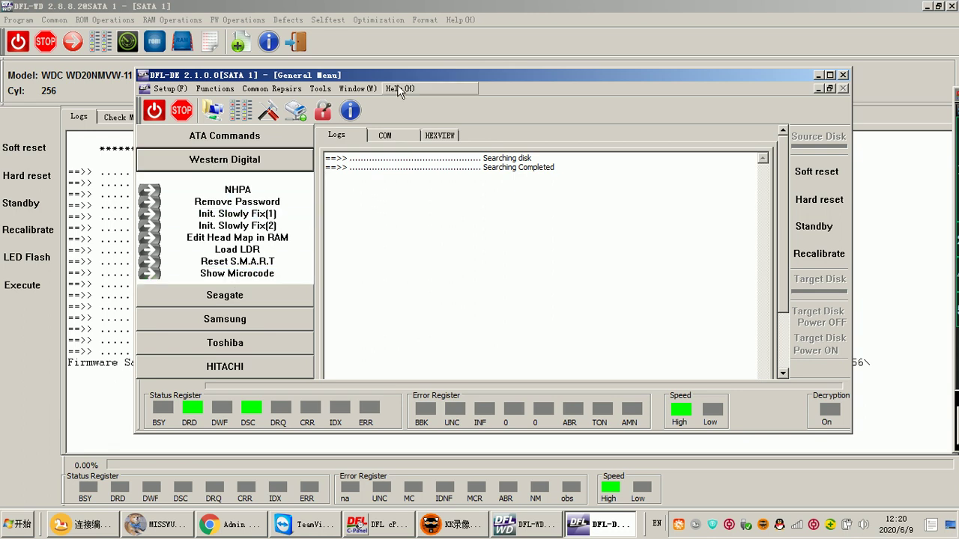
Reposition and enlarge the floating DFL-DE window to fit the Western Digital commands, finishing with it maximized
left_click_drag(152, 69, 152, 1)
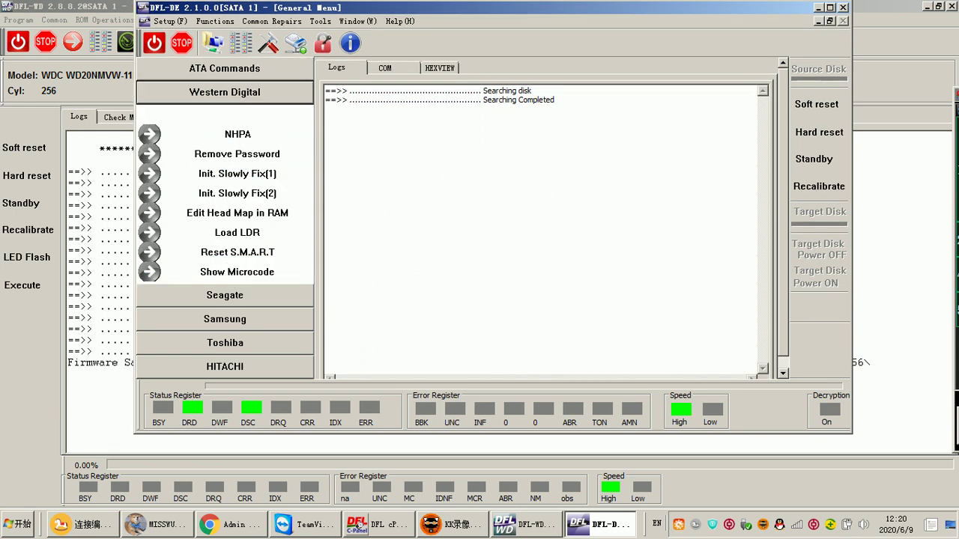
left_click_drag(225, 6, 216, 45)
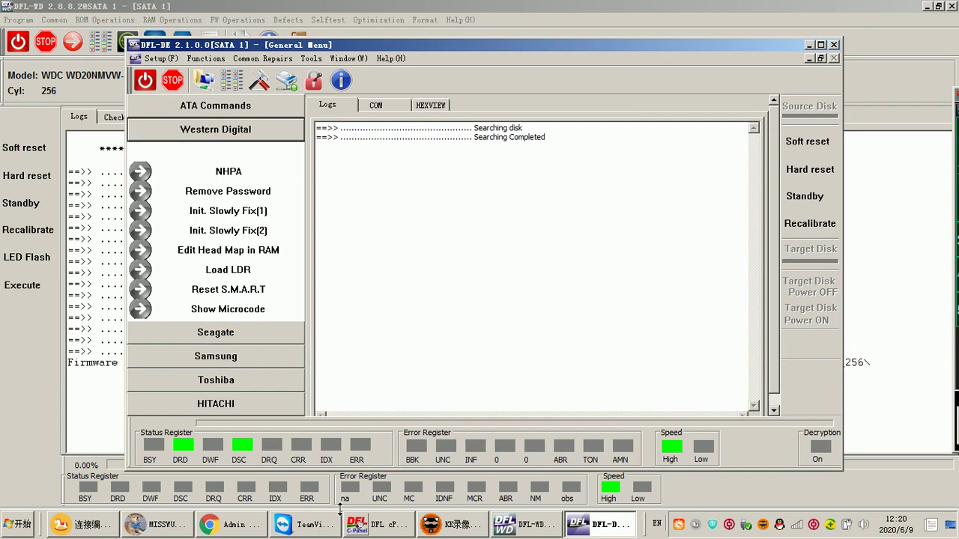
left_click_drag(316, 471, 321, 507)
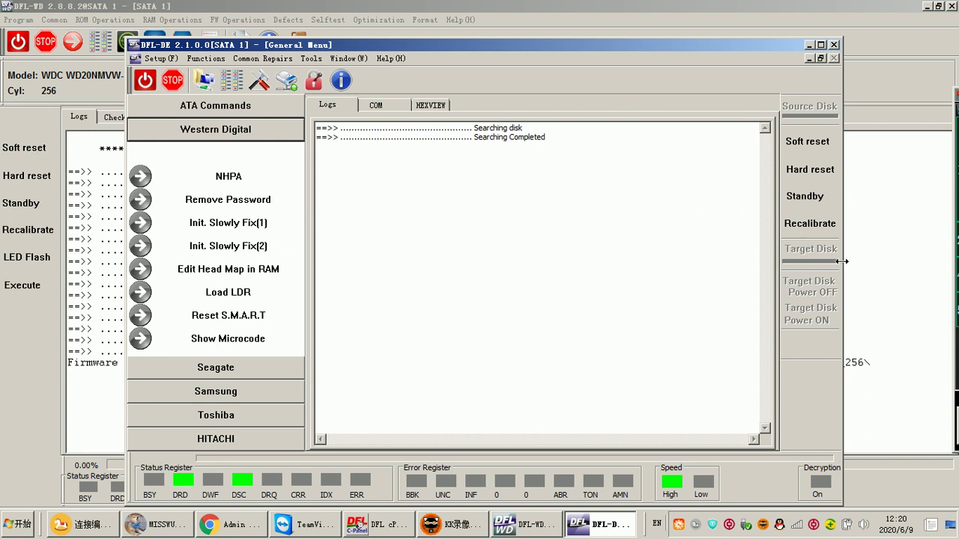
left_click_drag(842, 261, 958, 261)
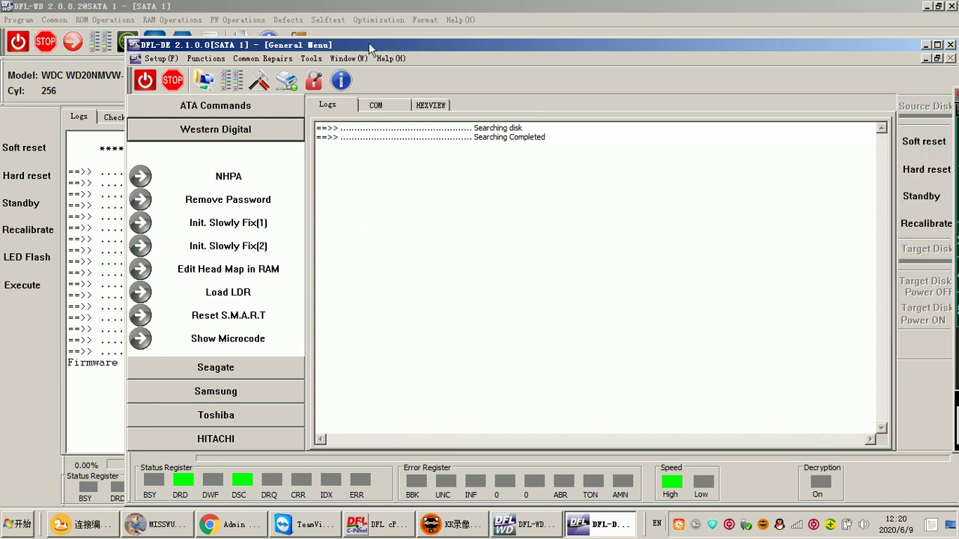
left_click_drag(367, 46, 322, 54)
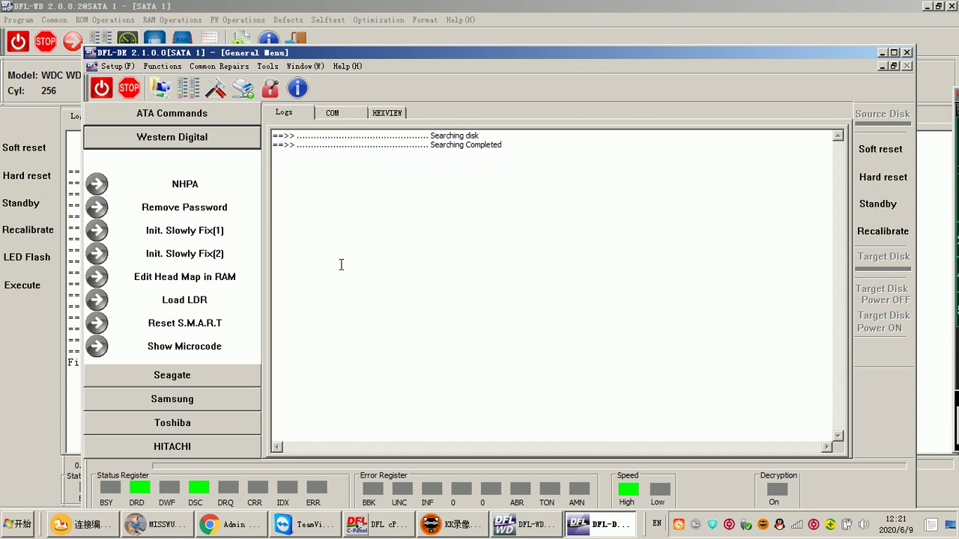
left_click_drag(396, 50, 375, 39)
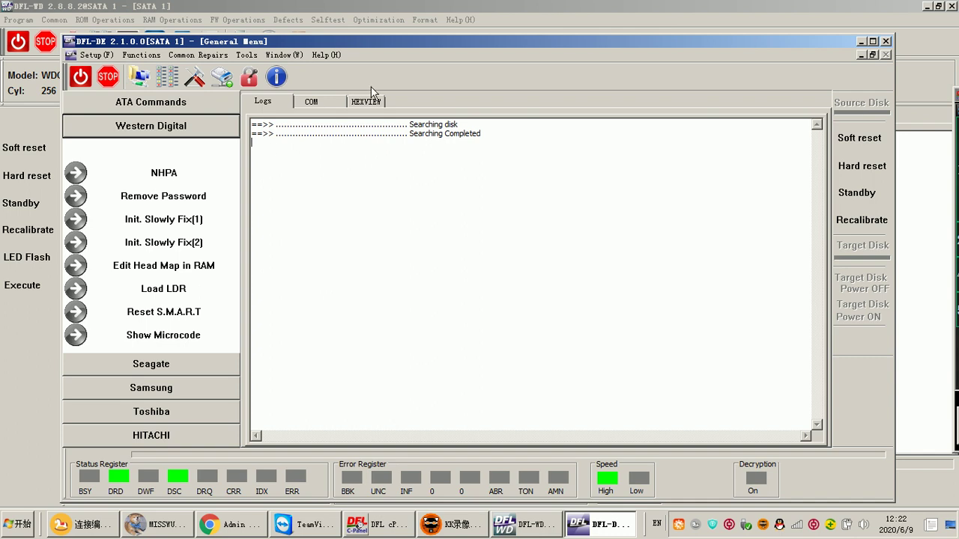
double_click(382, 39)
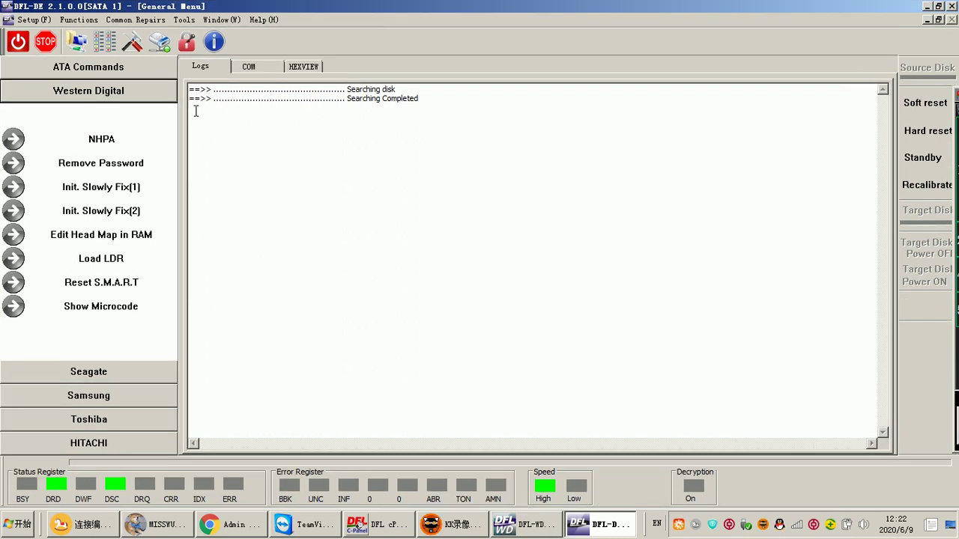
Open the disk scanning window for the SATA 1 source disk and close it again
left_click(105, 42)
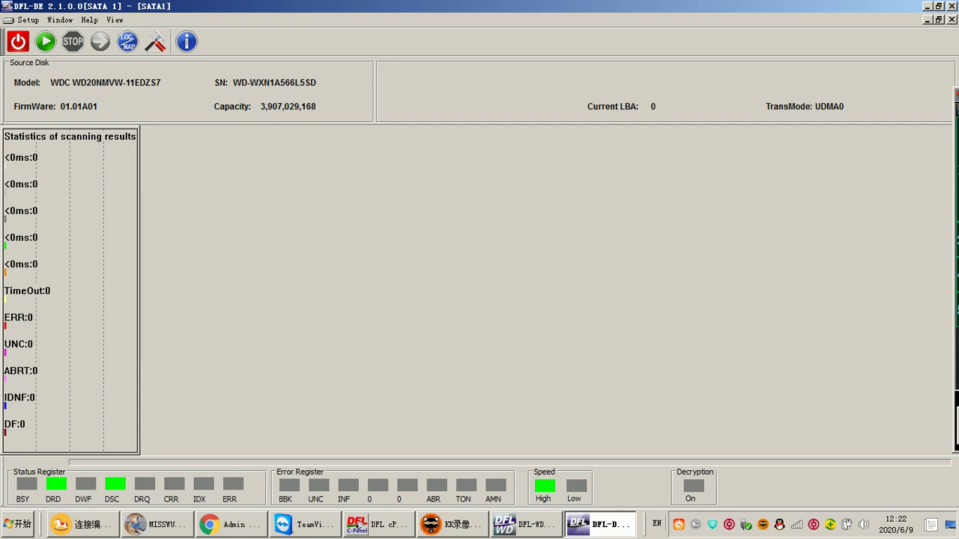
left_click(952, 20)
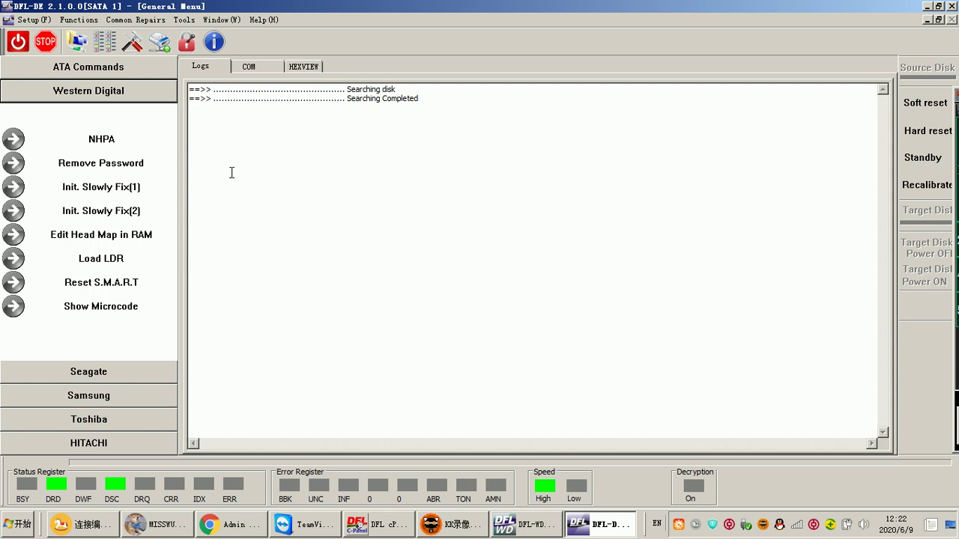
Run Remove Password on the Western Digital drive and check its result line in the log
left_click(118, 163)
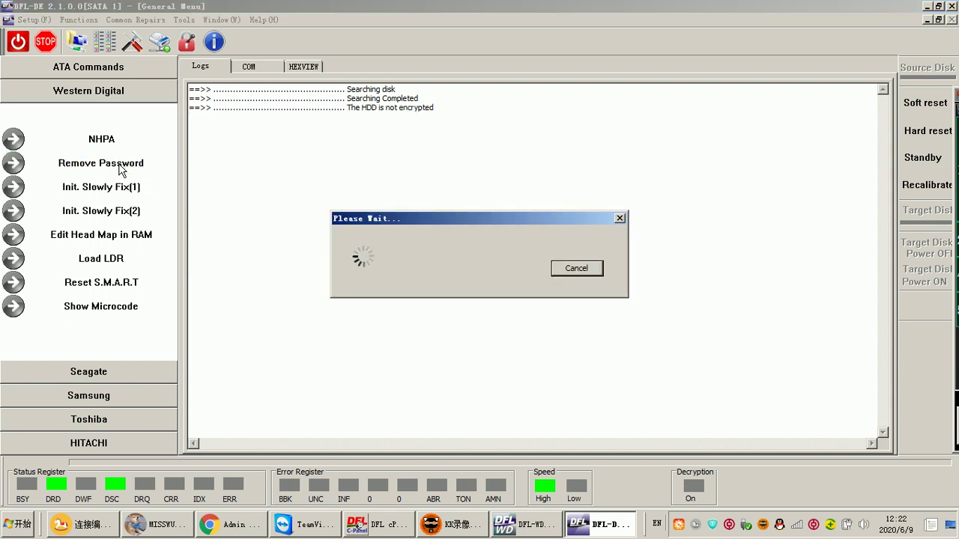
left_click(393, 144)
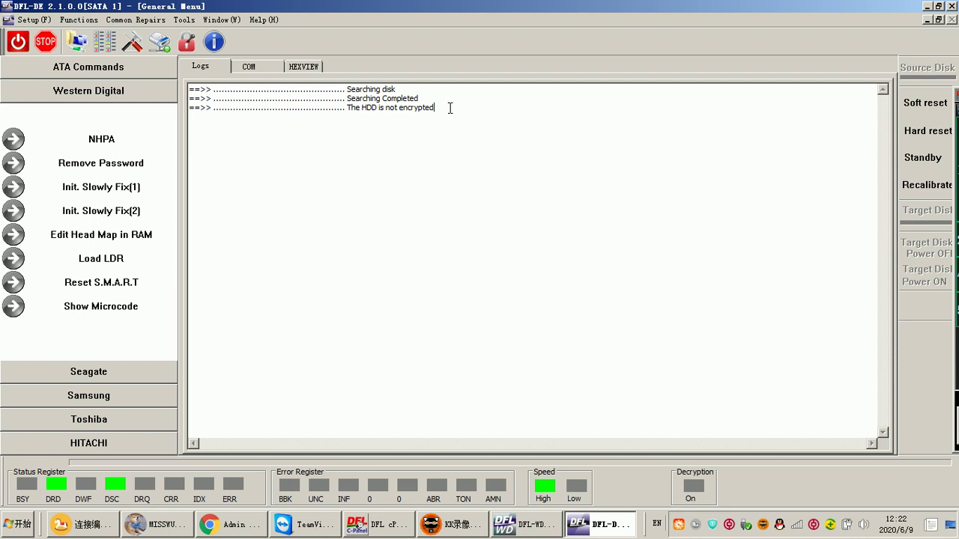
left_click_drag(450, 107, 343, 108)
left_click(417, 130)
left_click_drag(460, 99, 412, 113)
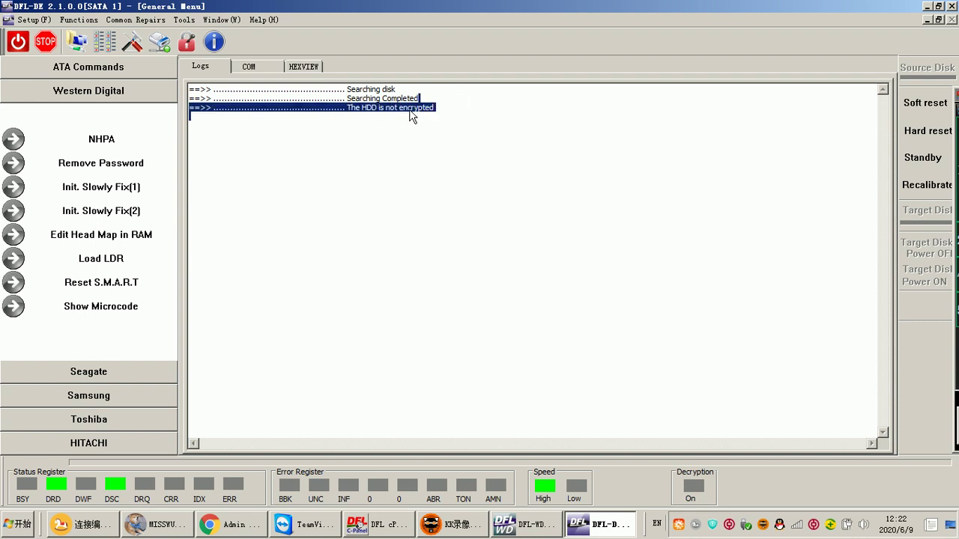
left_click(411, 111)
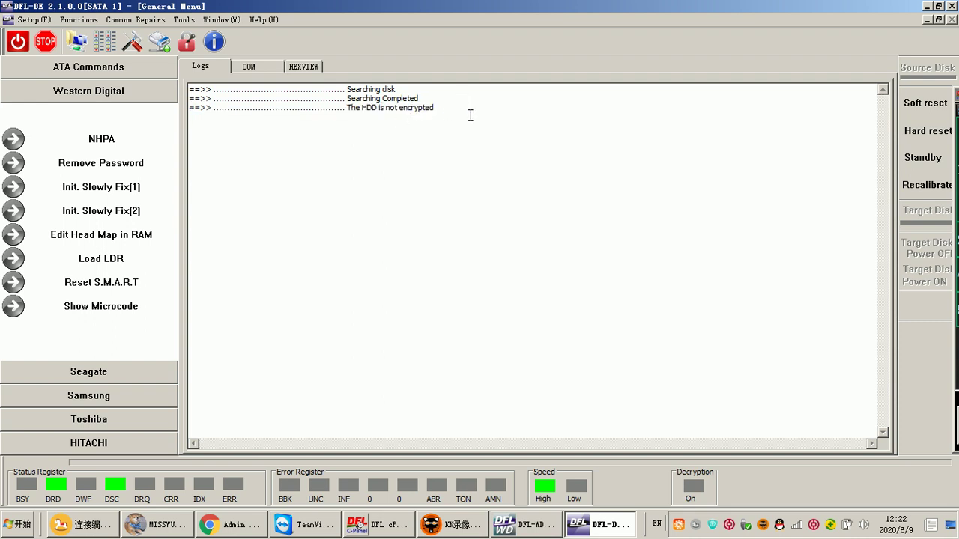
Run the Init. Slowly Fix(1) repair on the Western Digital drive and clear the log's text selection
left_click(98, 186)
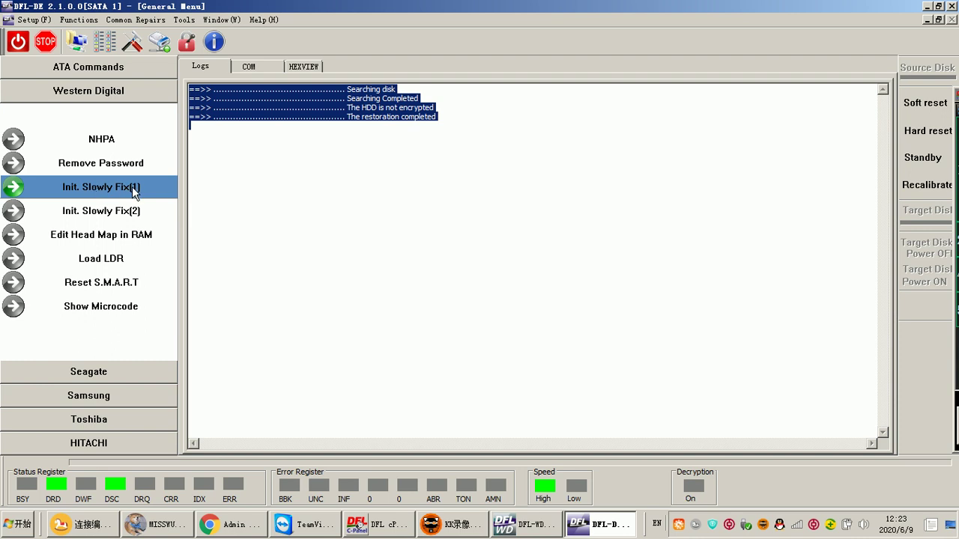
left_click(376, 133)
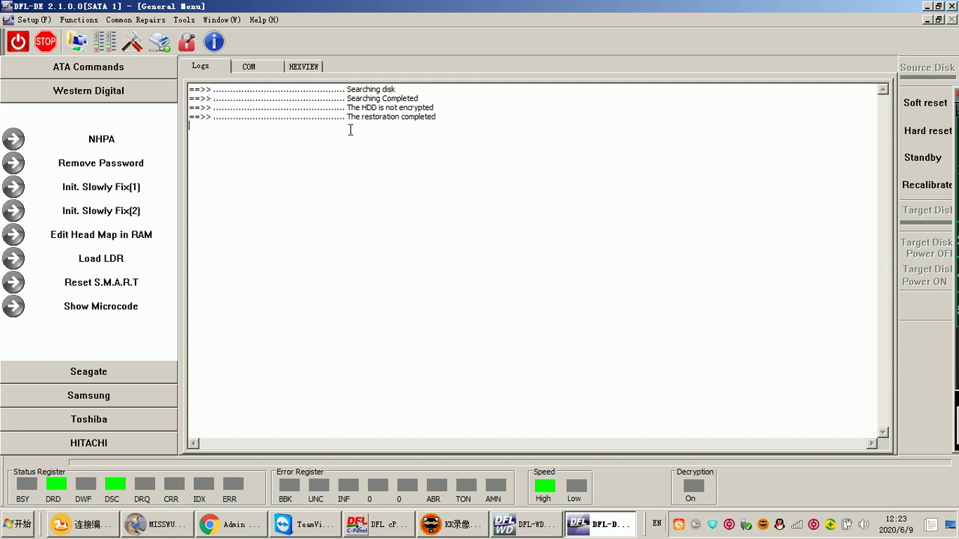
left_click(107, 197)
left_click(380, 142)
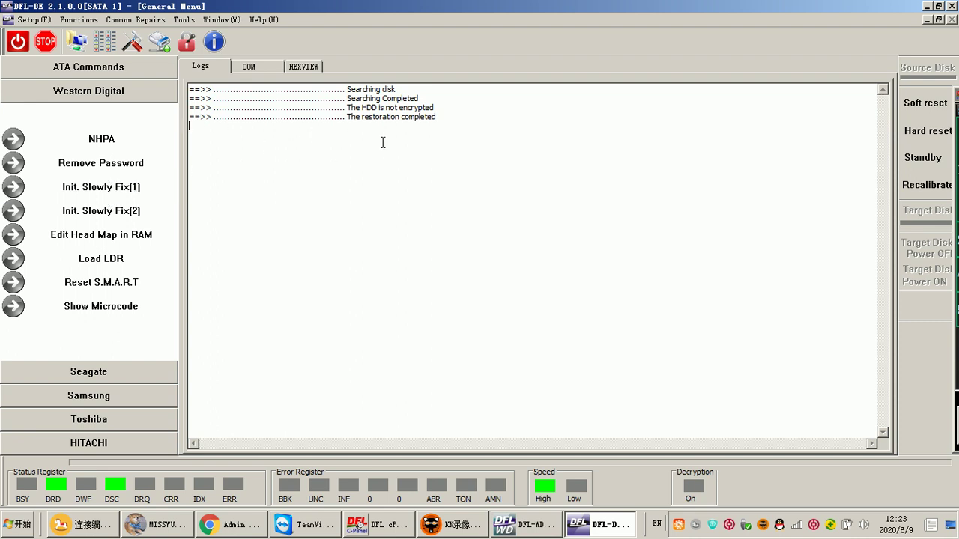
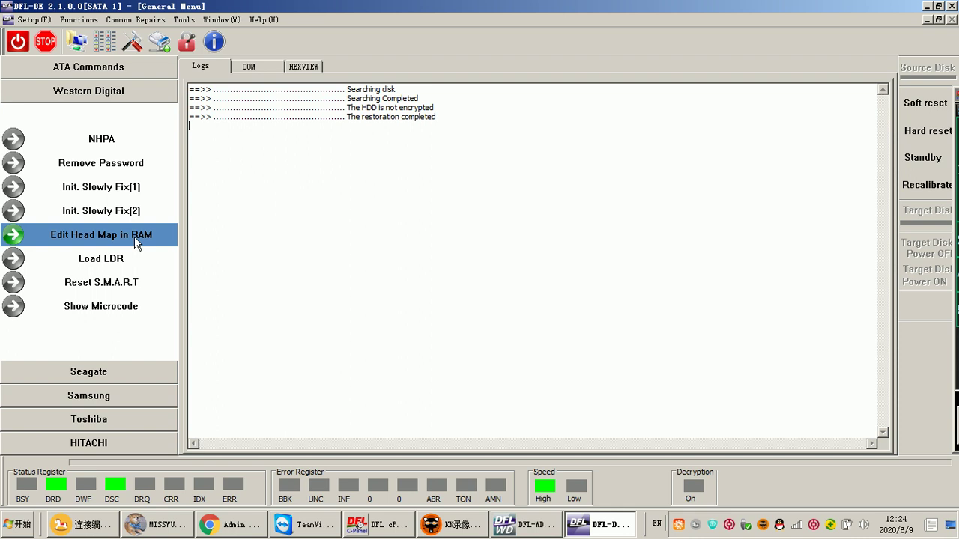
Try to edit the Western Digital drive's head map in RAM
left_click(134, 235)
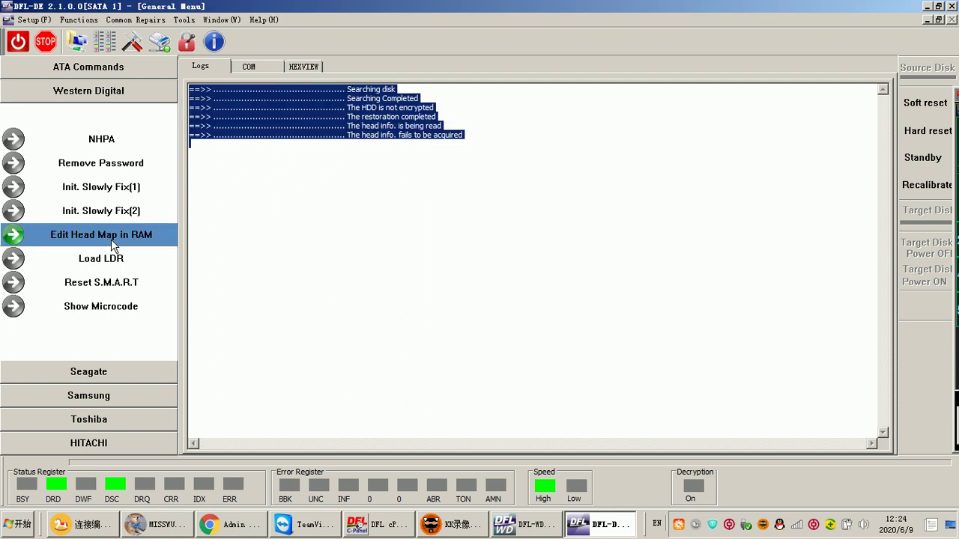
Clear the log's text selection, open the LDR file selection for the Western Digital drive and cancel it without choosing a file
left_click(259, 233)
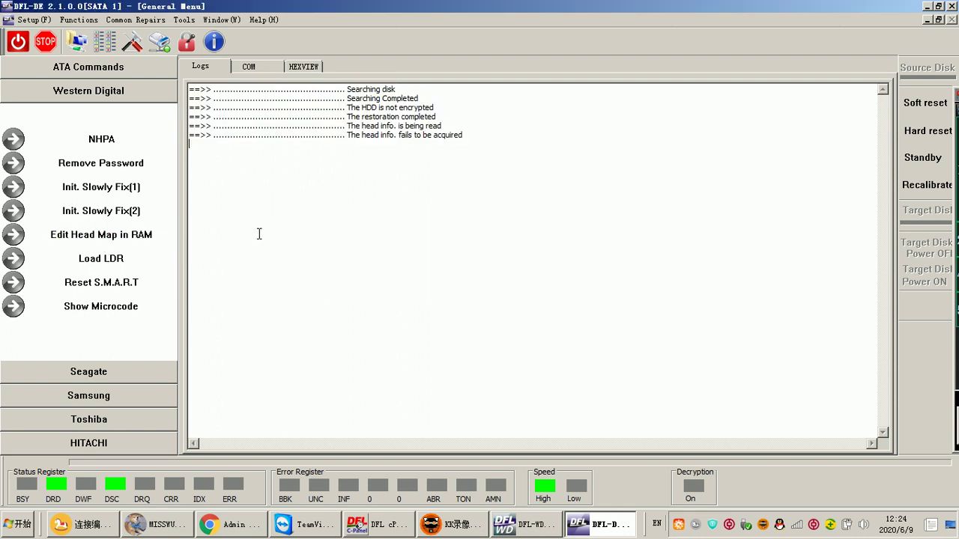
left_click(126, 241)
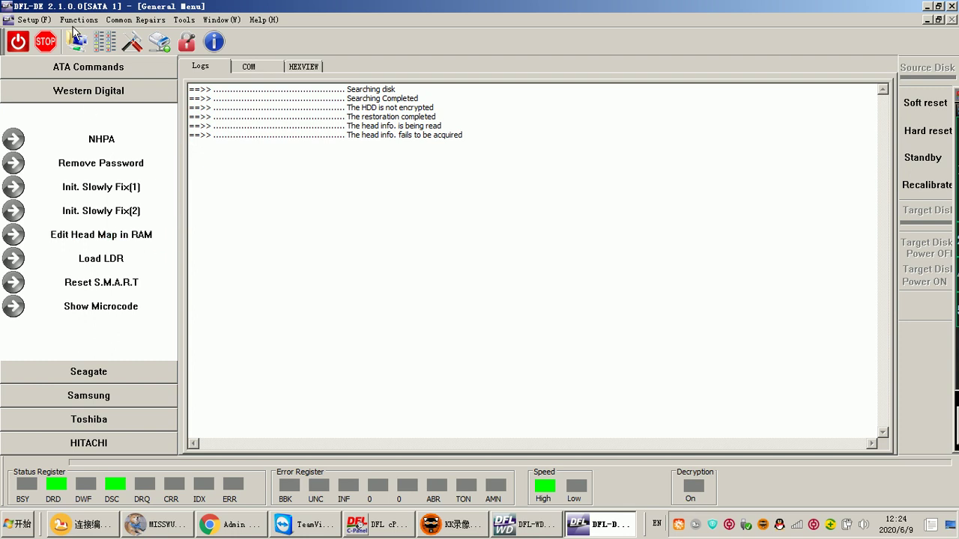
left_click(116, 267)
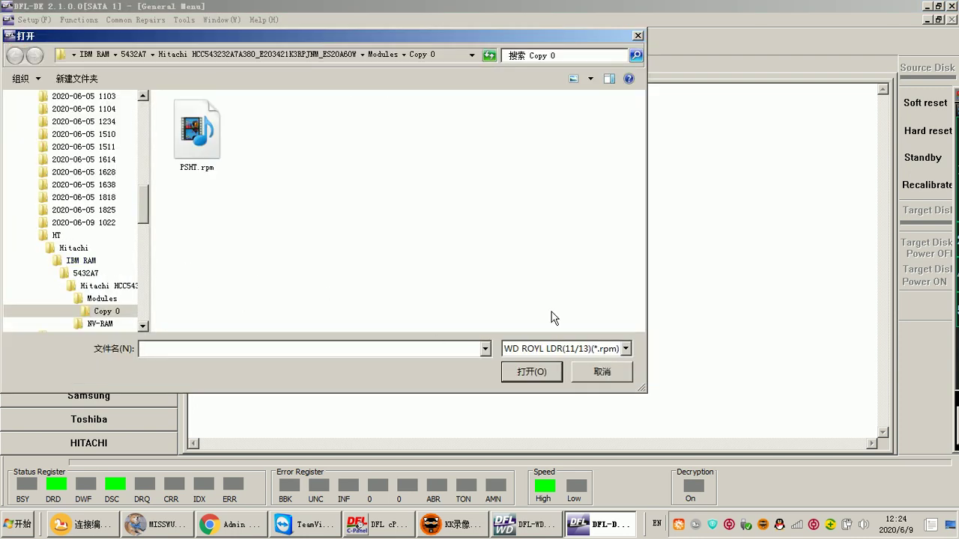
left_click(603, 373)
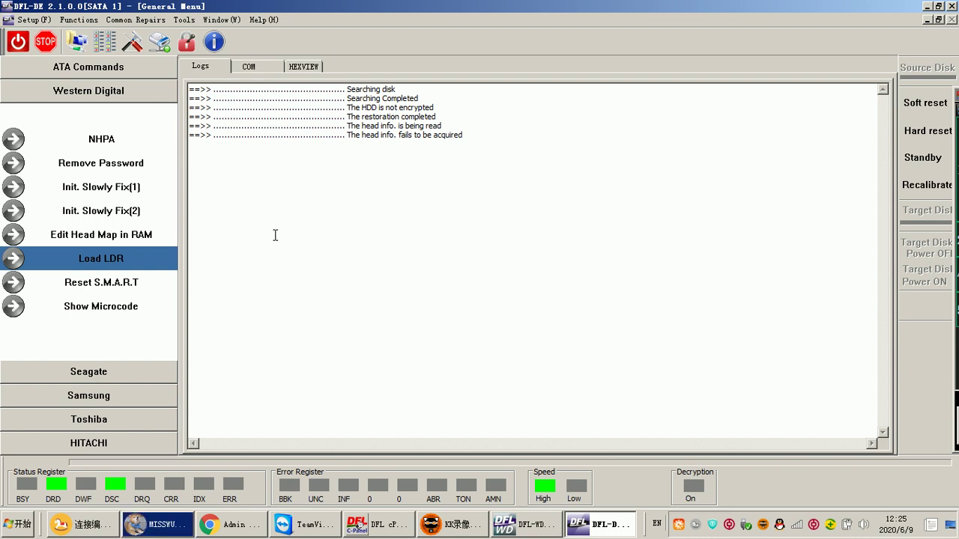
Reset the Western Digital drive's S.M.A.R.T., show its microcode and check the microcode line in the log
left_click(119, 256)
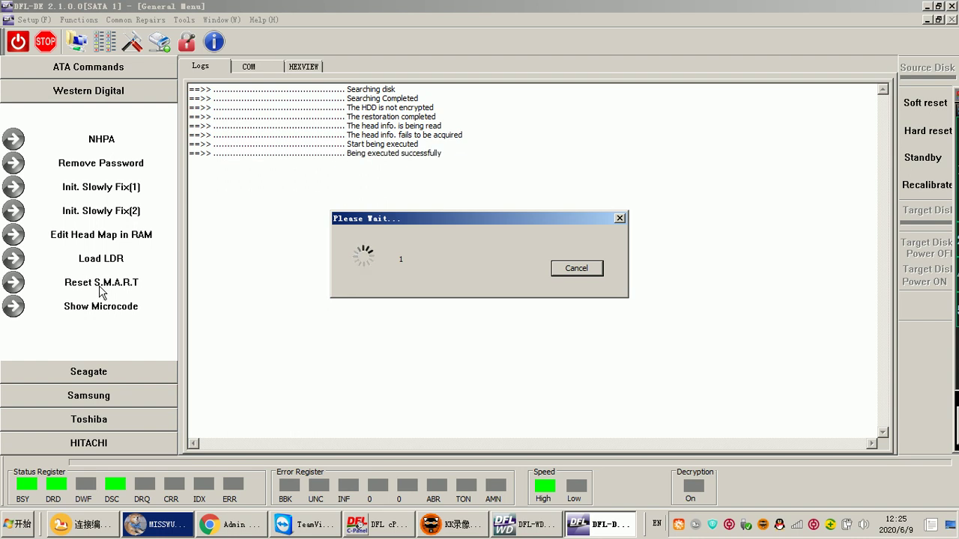
left_click(109, 303)
left_click_drag(427, 173, 190, 171)
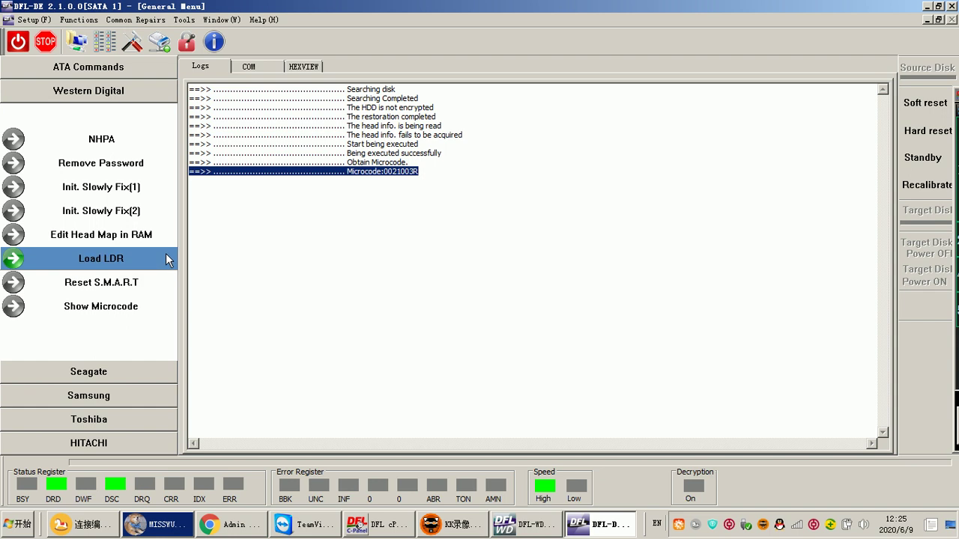
left_click(393, 178)
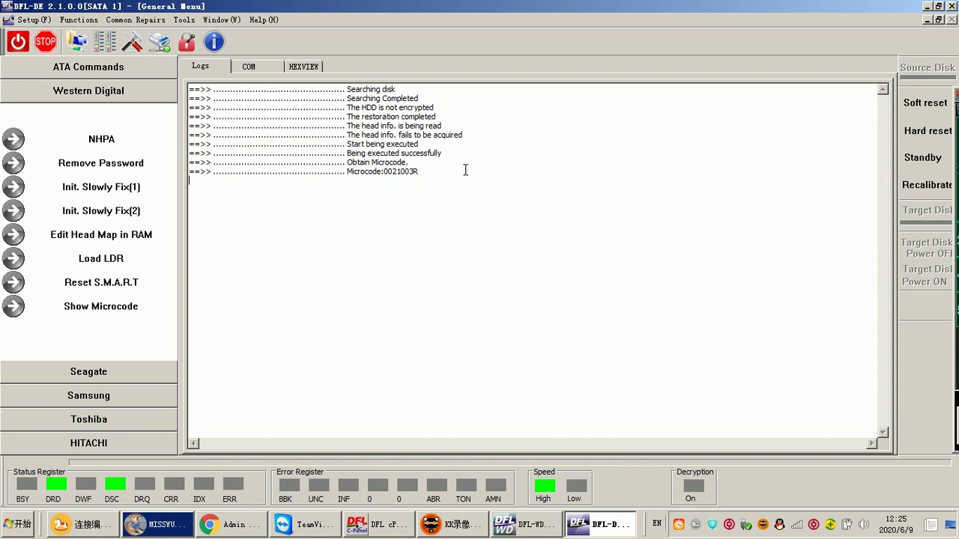
left_click_drag(373, 179, 283, 165)
left_click(412, 175)
left_click(187, 172)
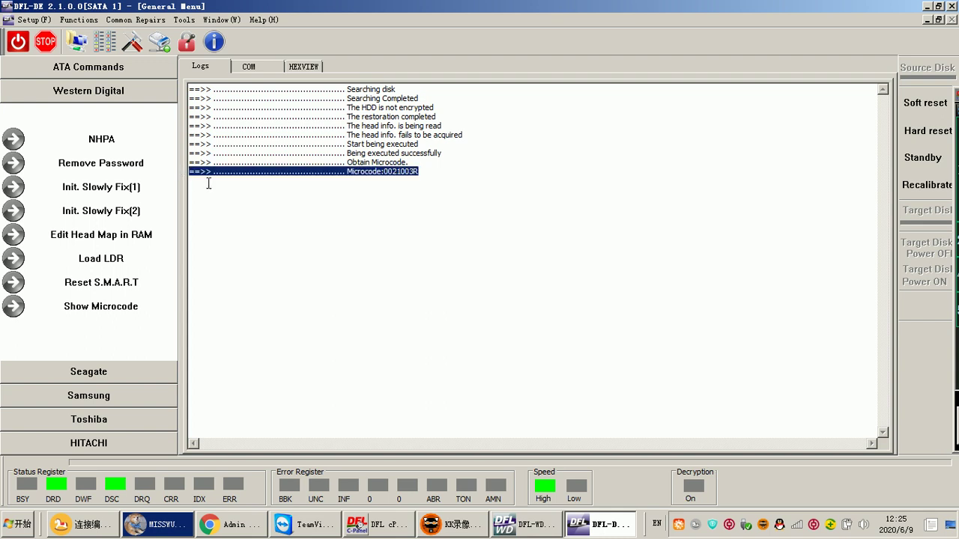
left_click(451, 175)
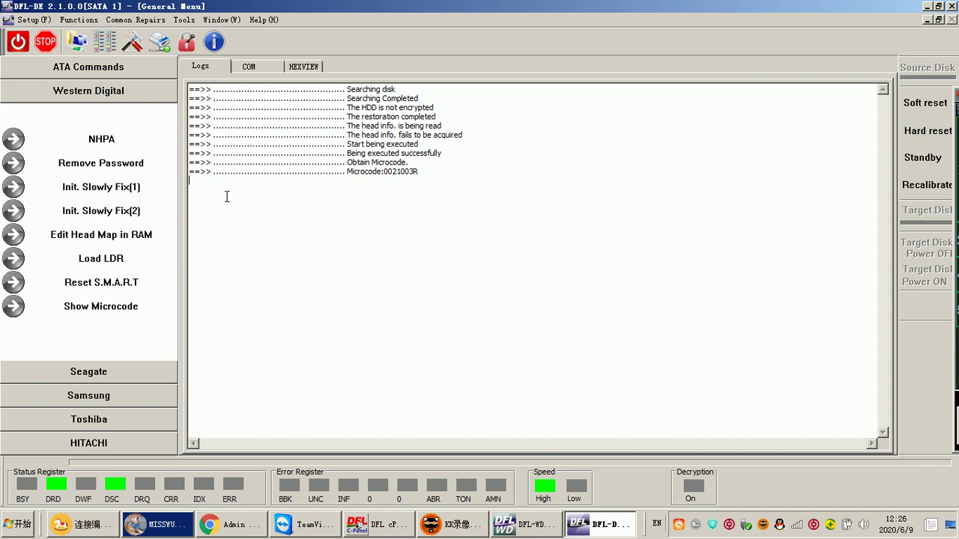
Browse the repair commands offered for Seagate, Samsung, Toshiba and Hitachi drives, revisiting the Western Digital and Seagate lists
left_click(122, 370)
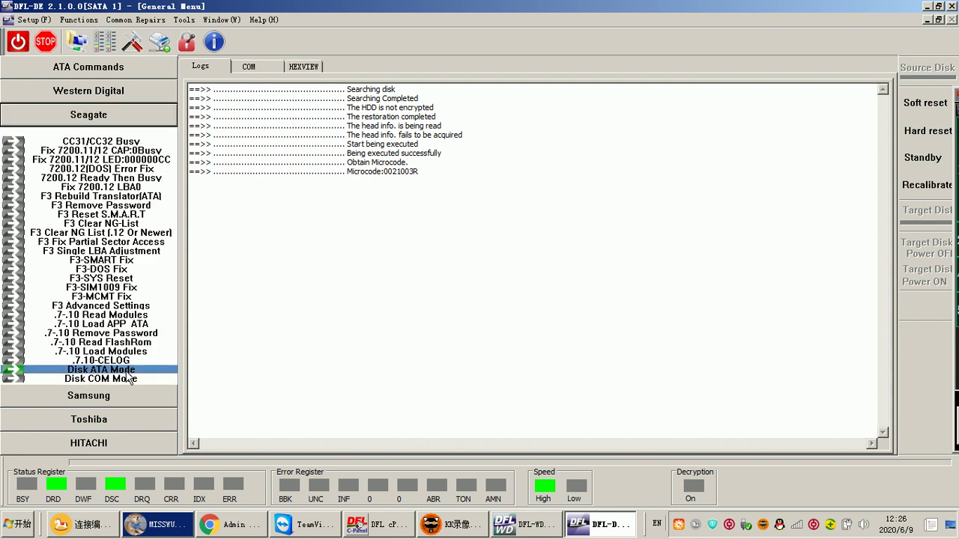
left_click(118, 396)
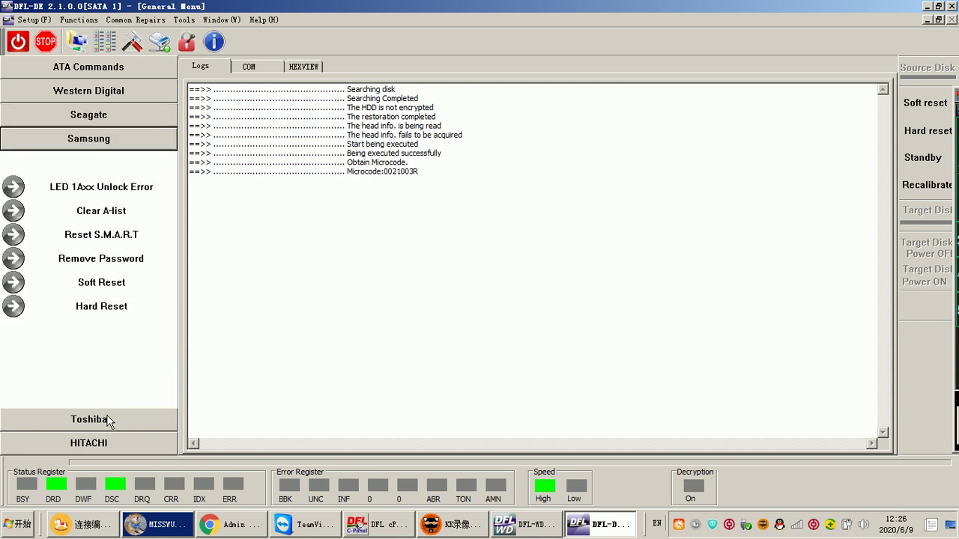
left_click(109, 414)
left_click(108, 442)
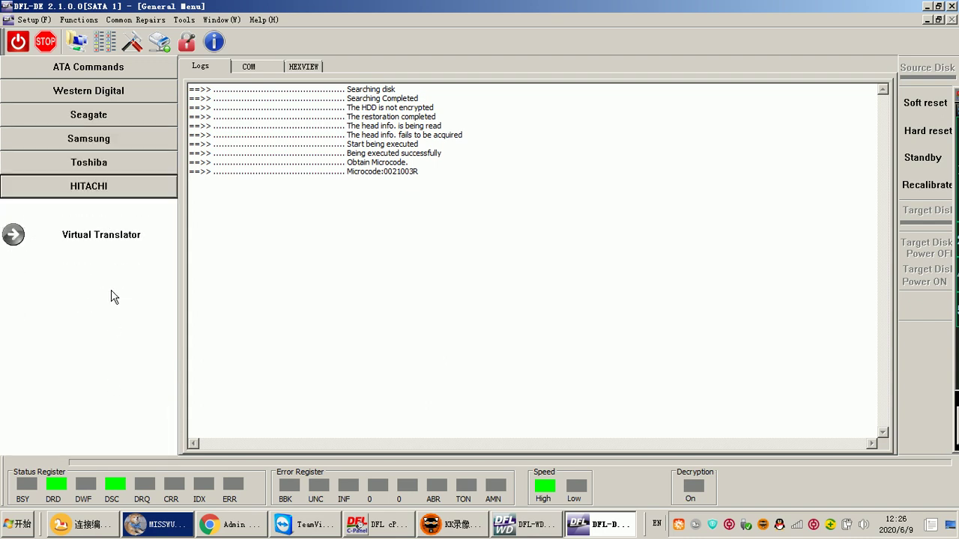
left_click(103, 162)
left_click(110, 138)
left_click(110, 115)
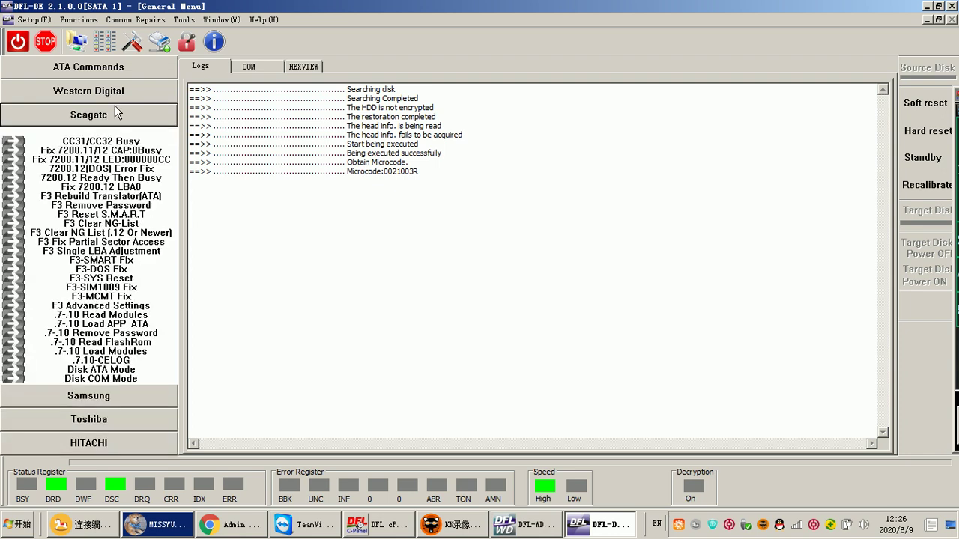
left_click(117, 94)
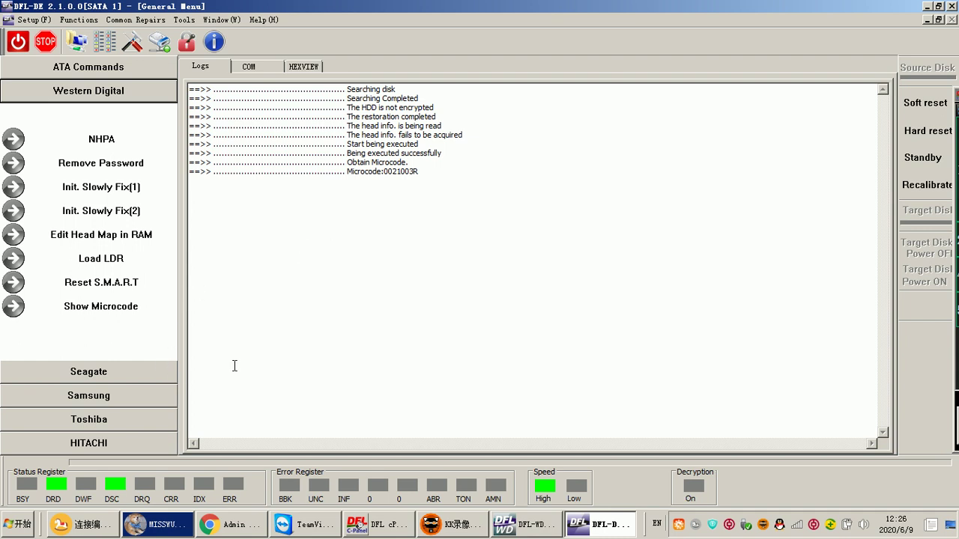
left_click(128, 371)
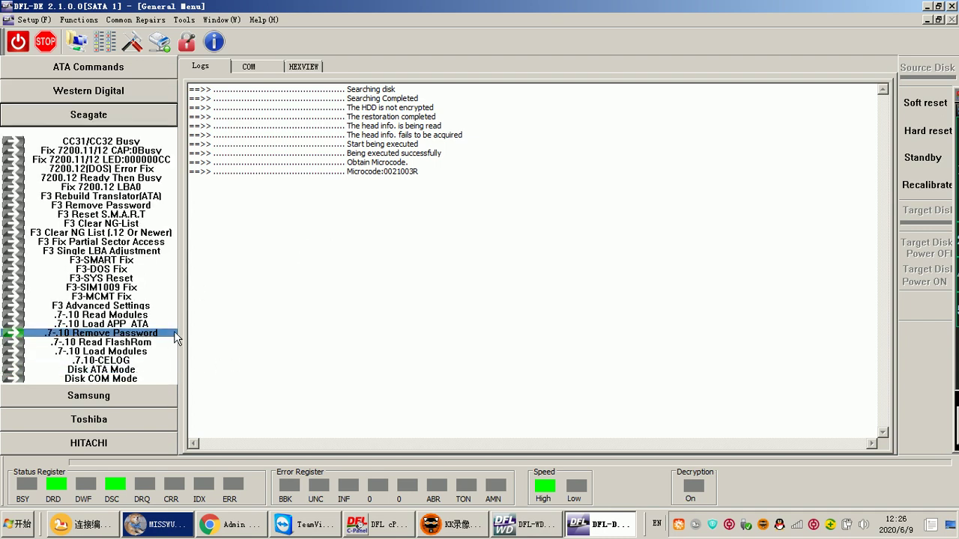